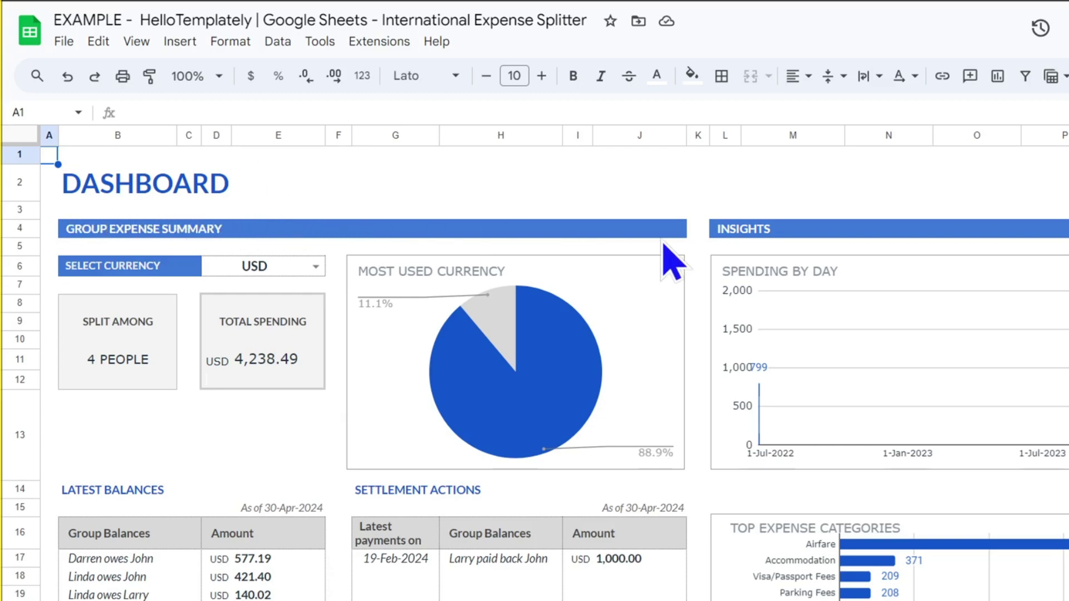
Scroll through the Read Me guide's Settings → Expenses → Settlement → Dashboard workflow diagram
scroll(927, 307, "down", 4)
scroll(913, 309, "up", 3)
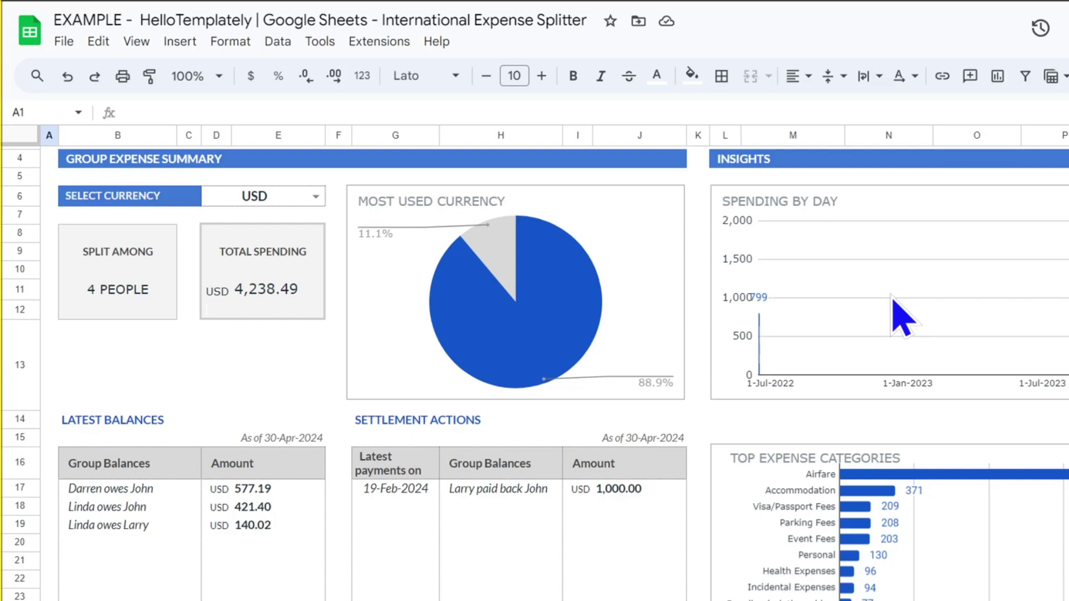
scroll(902, 318, "up", 2)
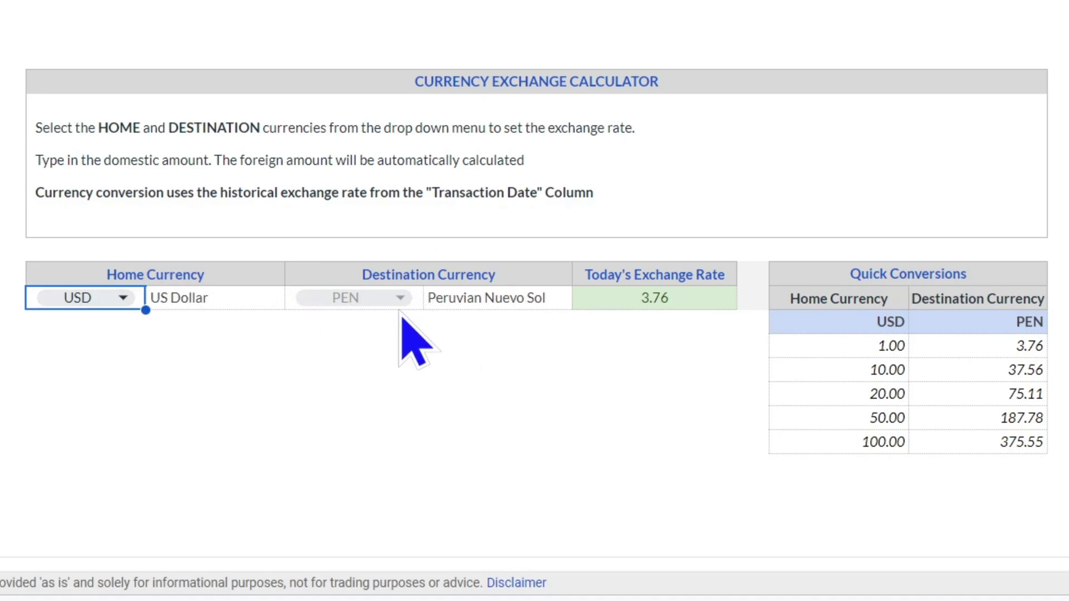
Check the Home Currency list and keep USD in the exchange calculator
left_click(122, 298)
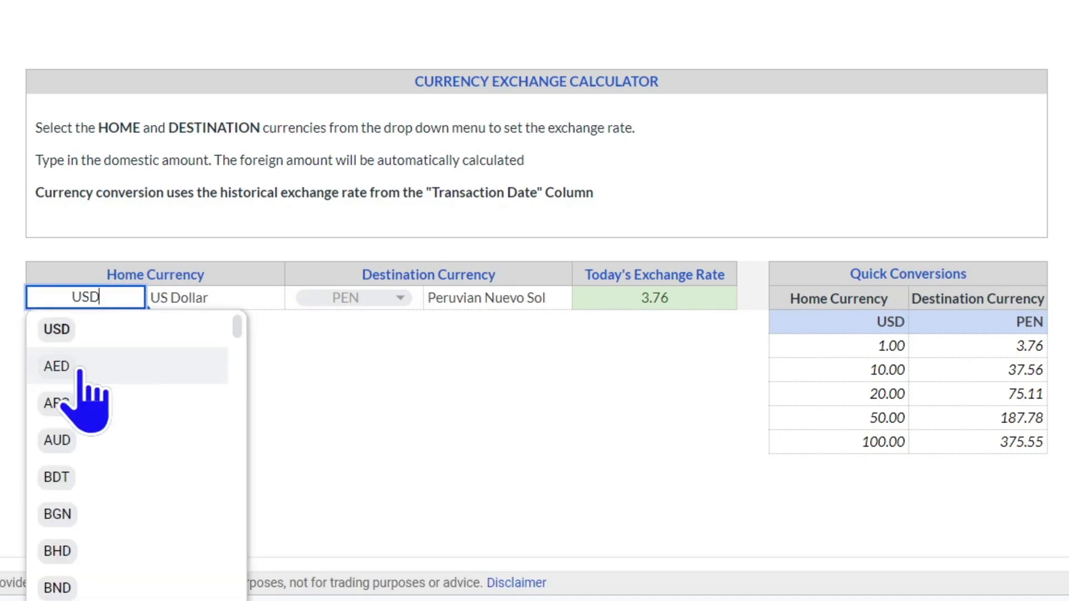
left_click(363, 372)
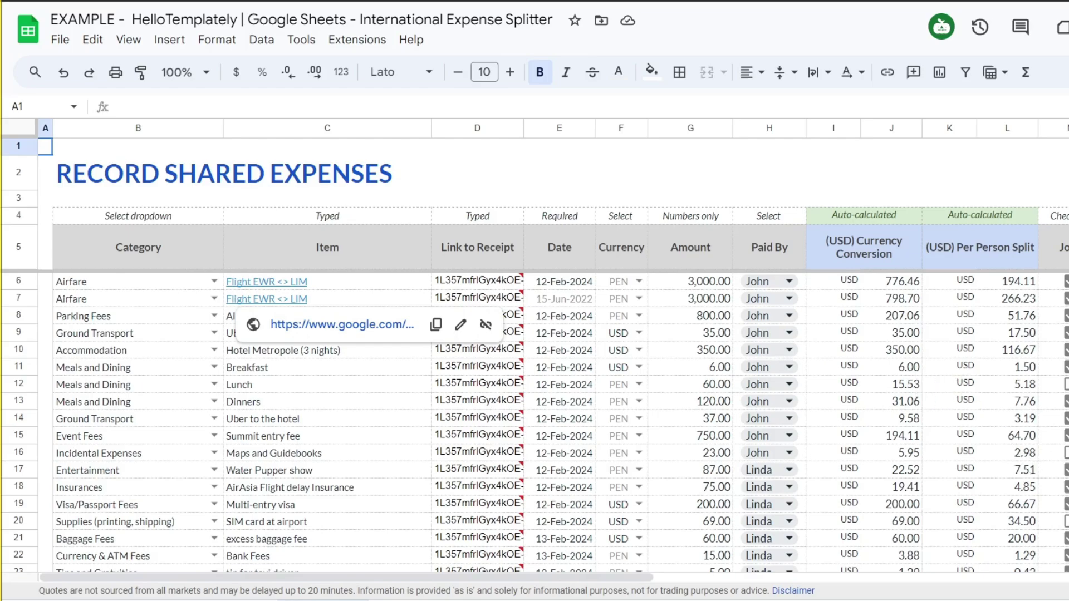
Review the spreadsheet's sharing access and close the Share dialog
left_click(1066, 26)
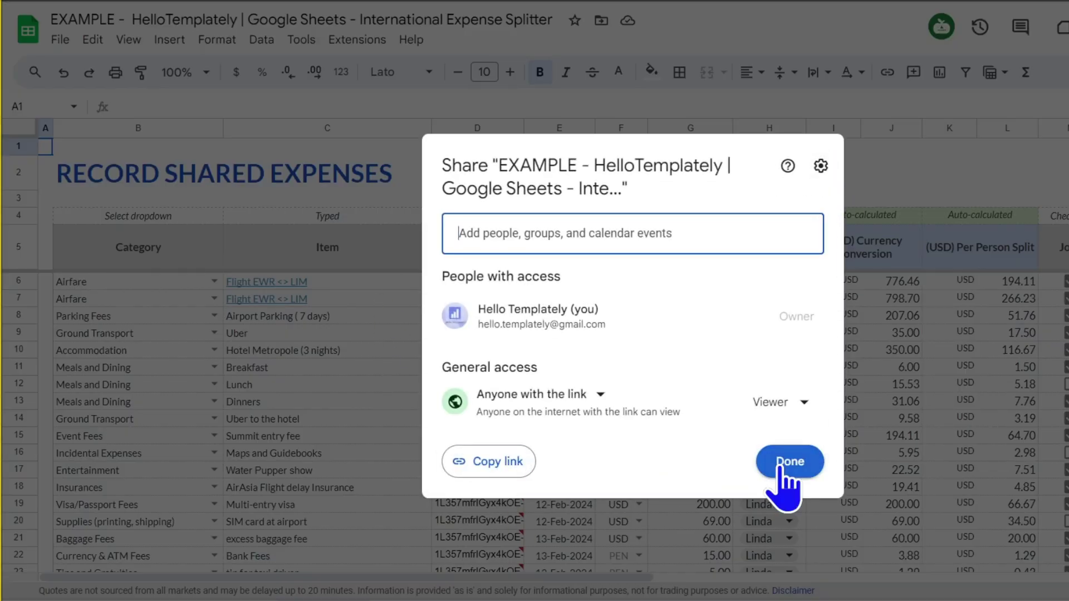
left_click(787, 465)
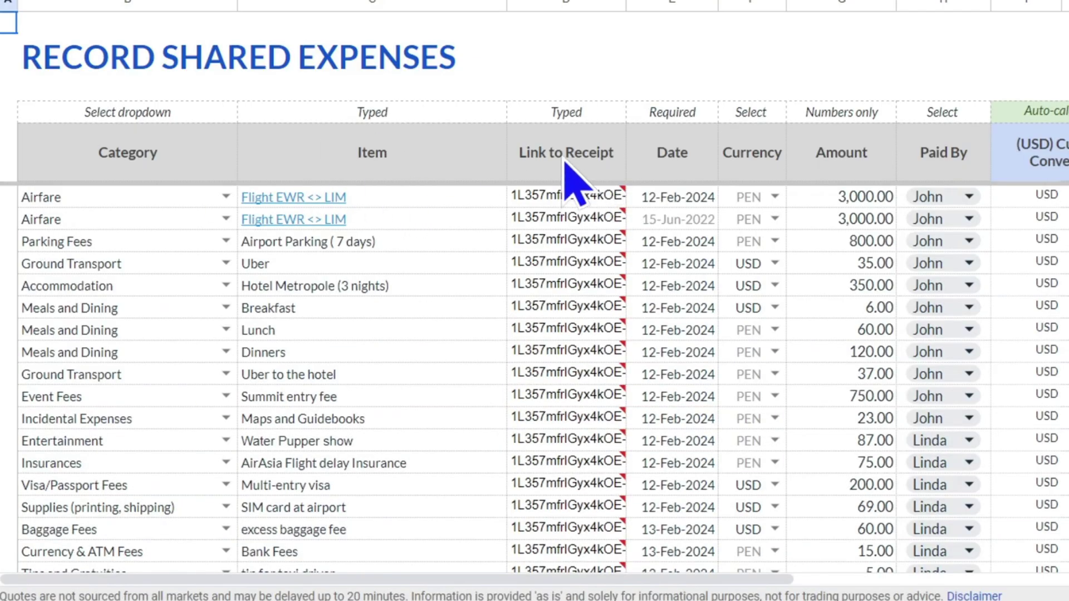
mouse_move(590, 217)
left_click(691, 204)
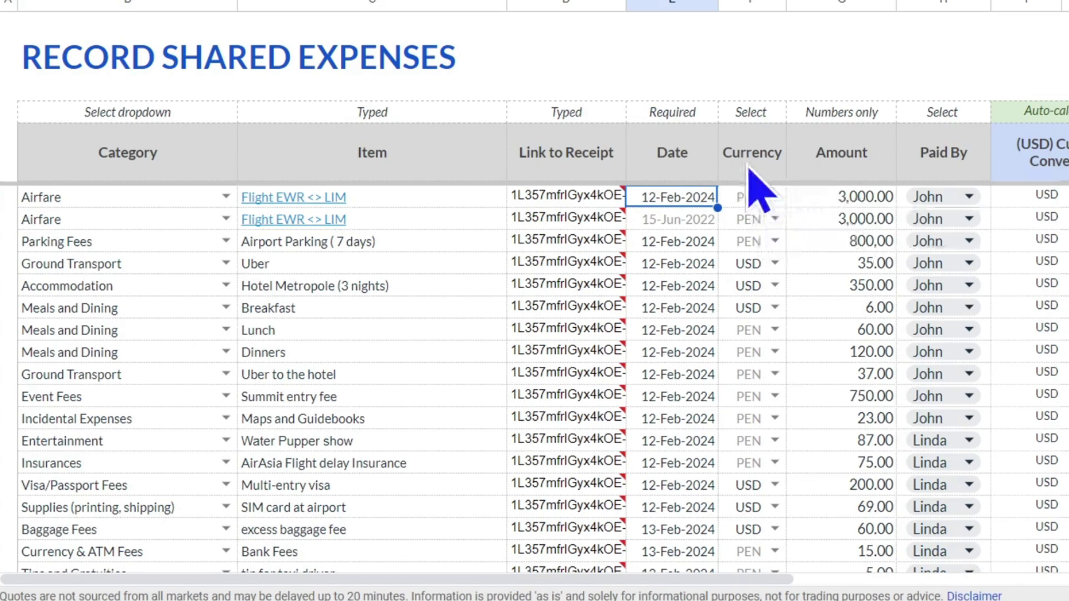
left_click(866, 204)
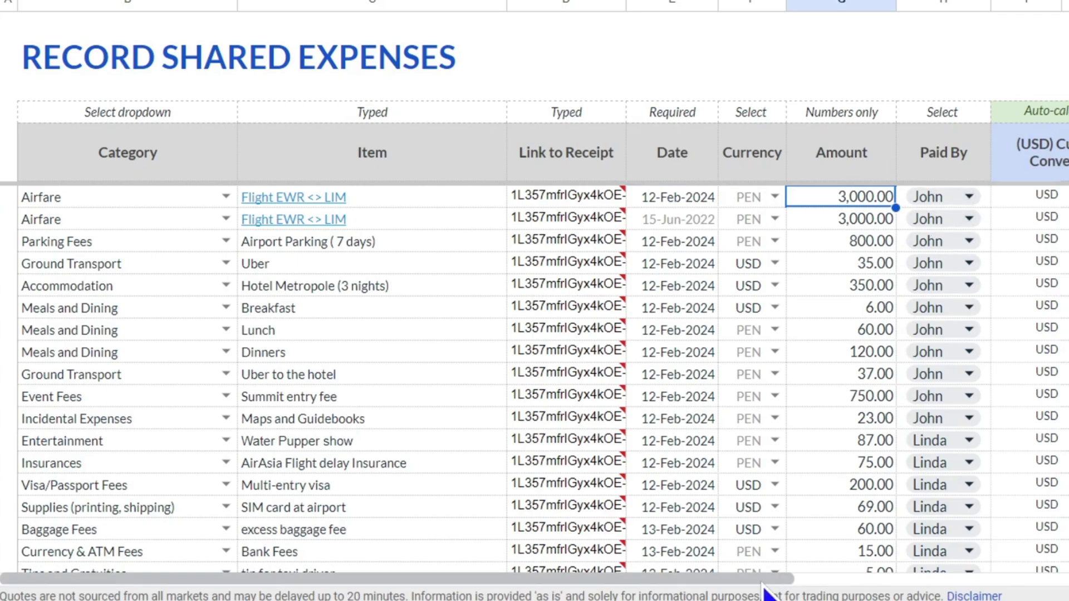
left_click_drag(768, 580, 911, 580)
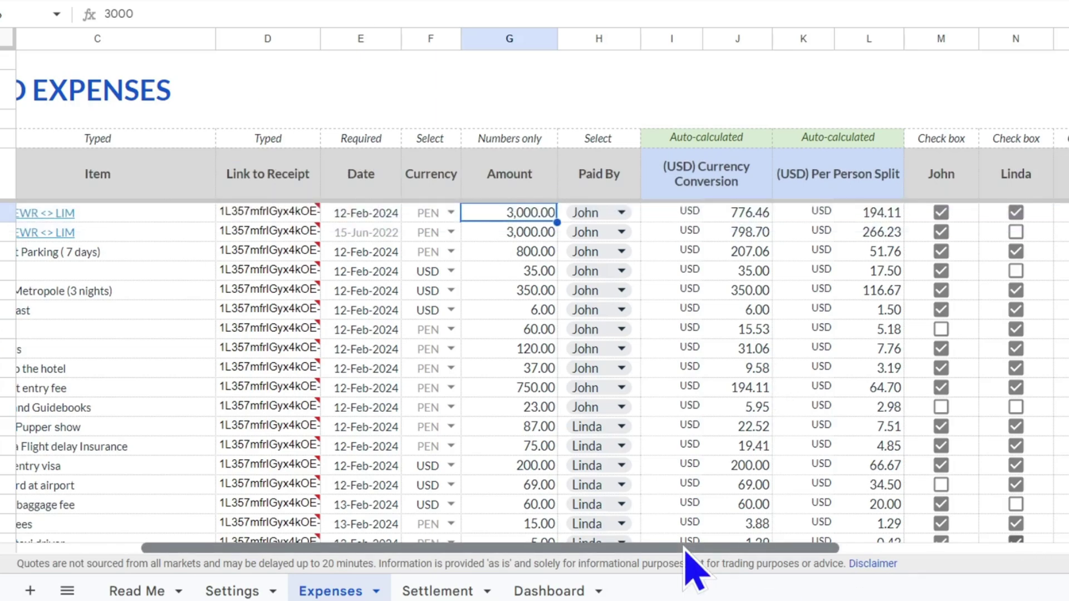
Scroll the Expenses sheet back left and move to the Settlement sheet
left_click_drag(693, 571, 546, 579)
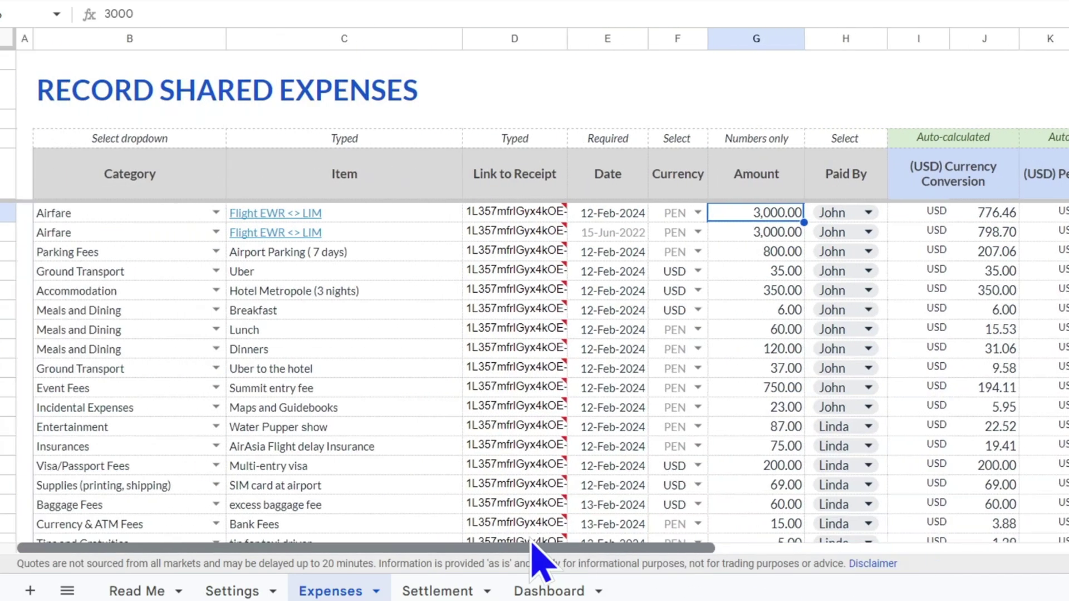
scroll(571, 372, "down", 3)
scroll(565, 378, "up", 2)
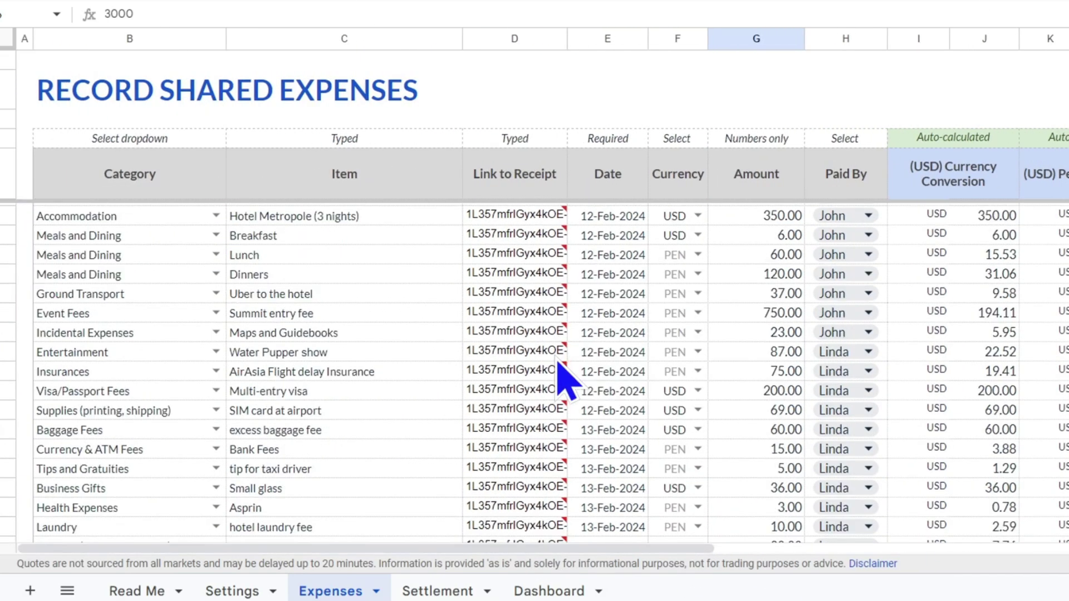
scroll(567, 377, "up", 2)
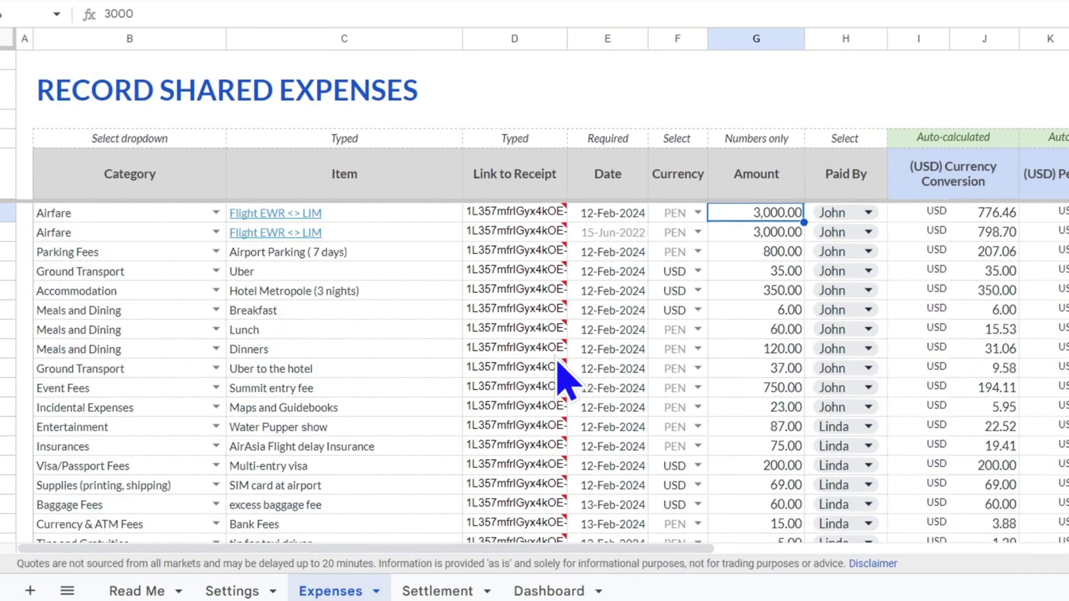
left_click(438, 593)
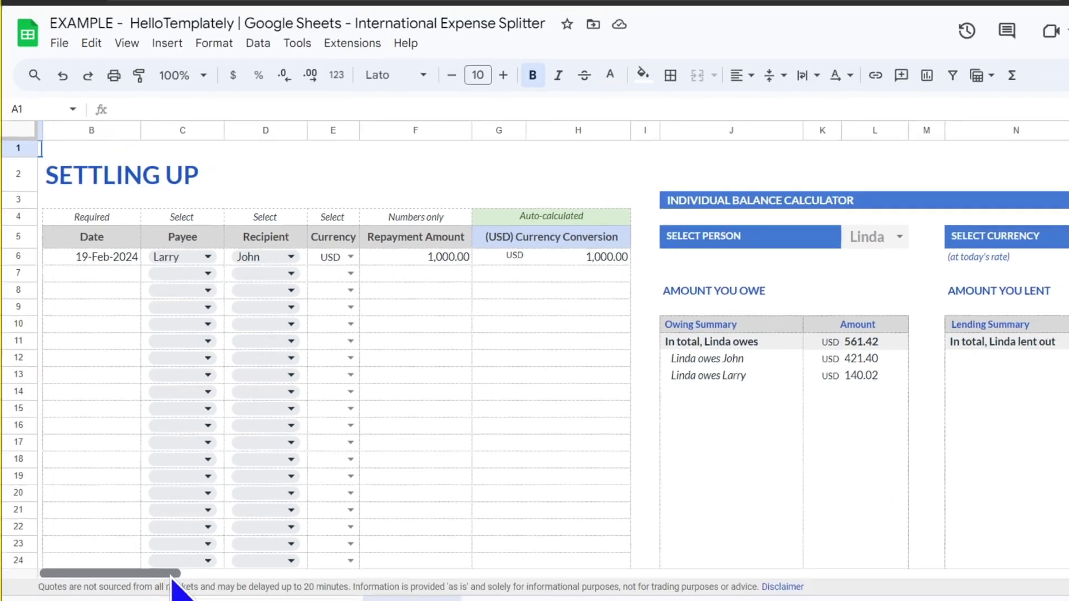
mouse_move(172, 576)
left_mouse_down()
mouse_move(254, 587)
mouse_move(184, 588)
left_mouse_up()
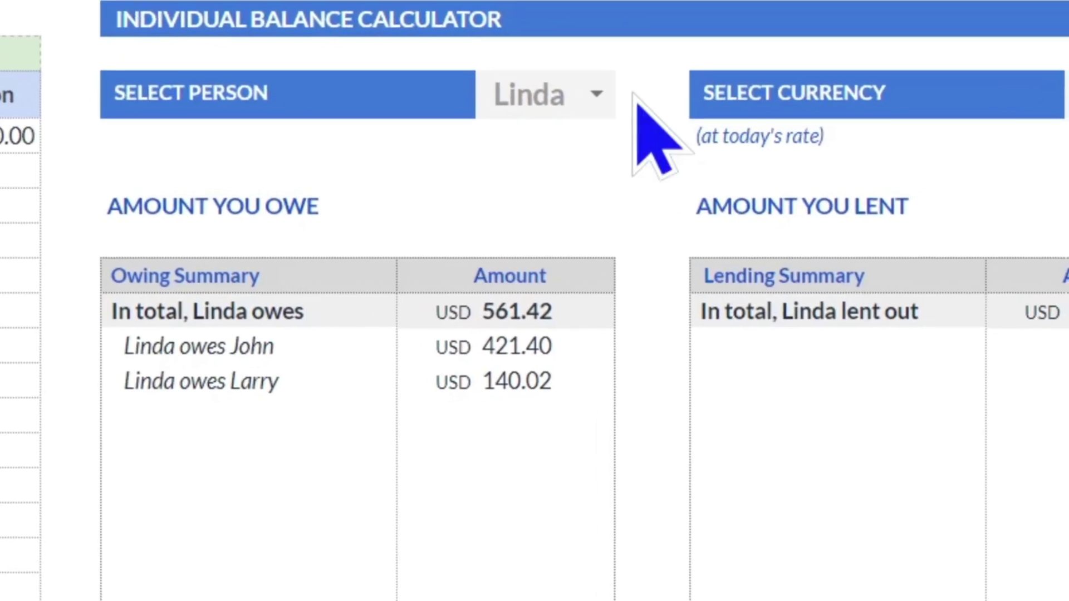
Show Larry's balances in the Select Person balance calculator
left_click(566, 87)
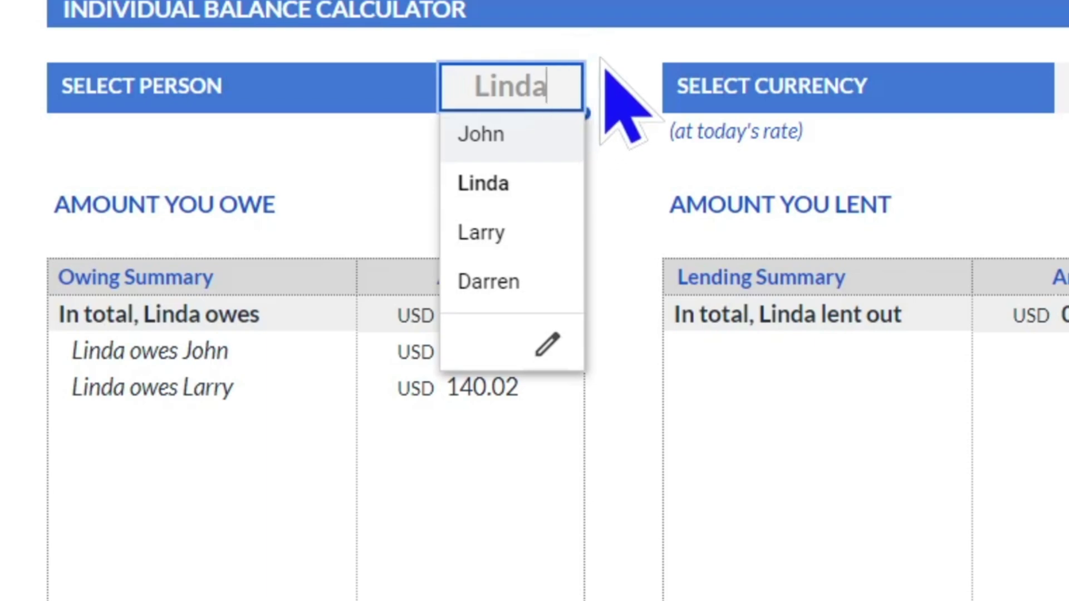
left_click(573, 77)
left_click(568, 88)
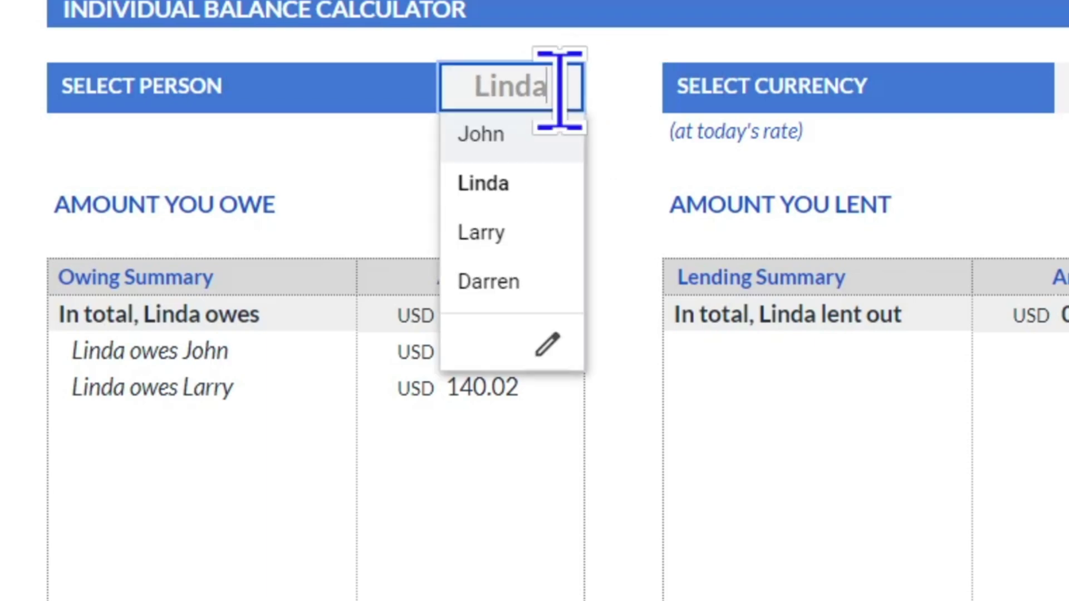
left_click(507, 237)
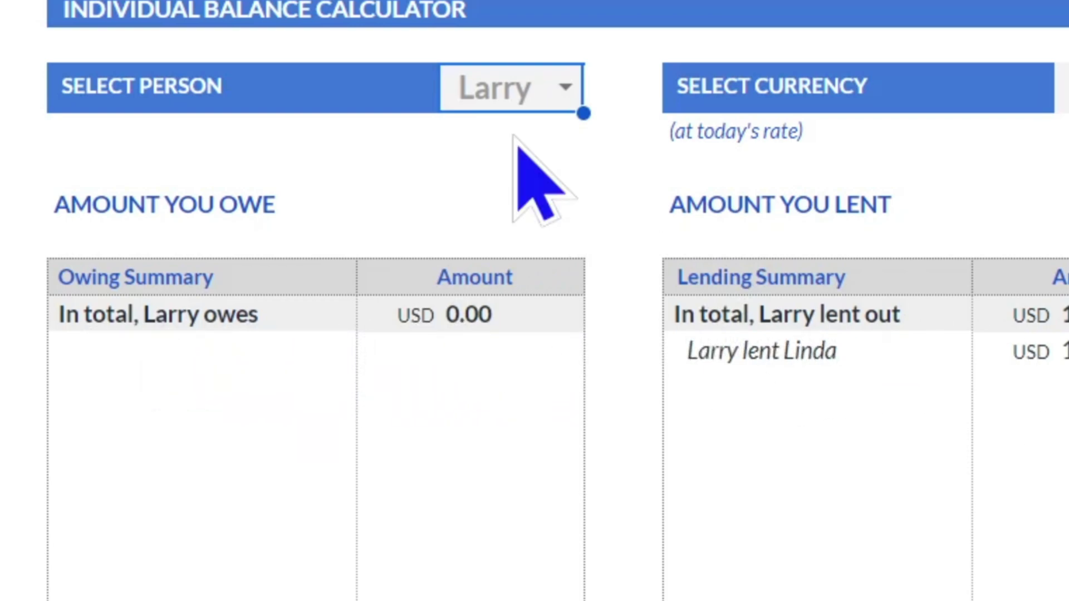
Switch the balance calculator back to Linda
left_click(563, 87)
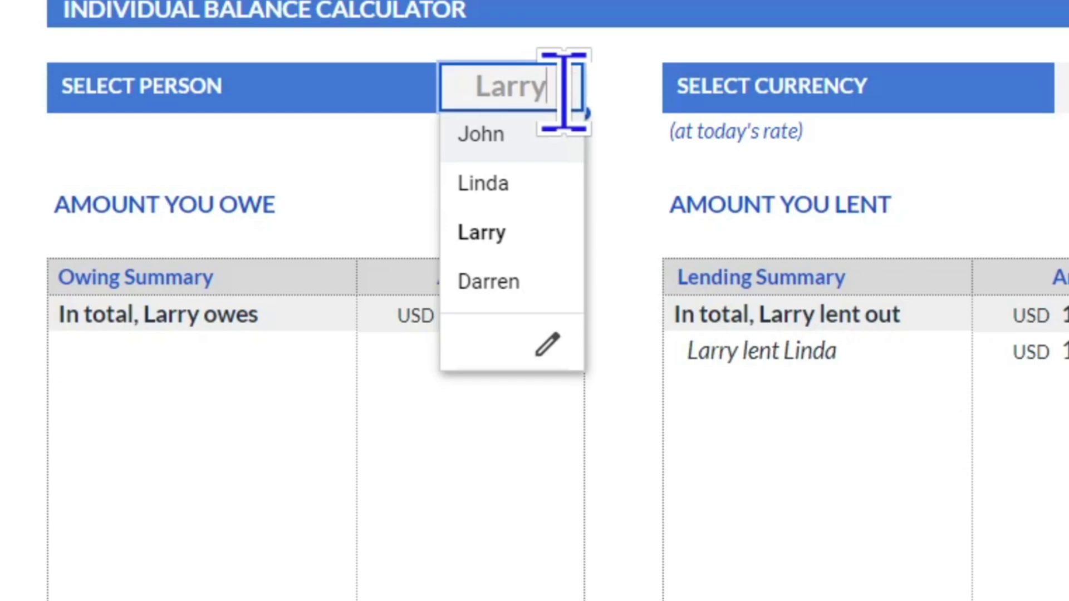
left_click(529, 187)
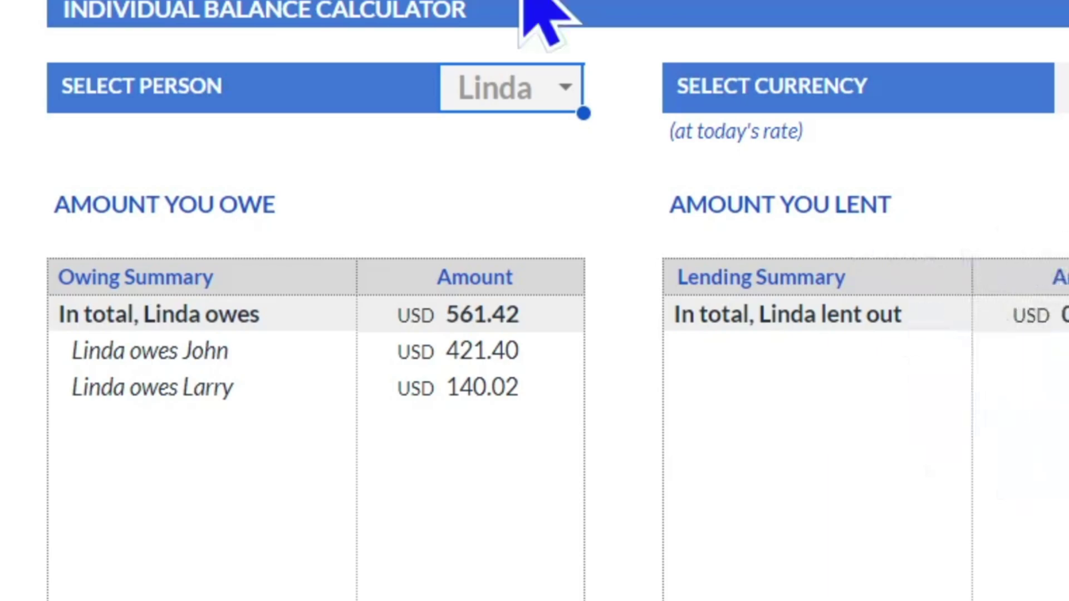
left_click(565, 88)
Select Darren in the balance calculator, then go to the Dashboard sheet
left_click(490, 282)
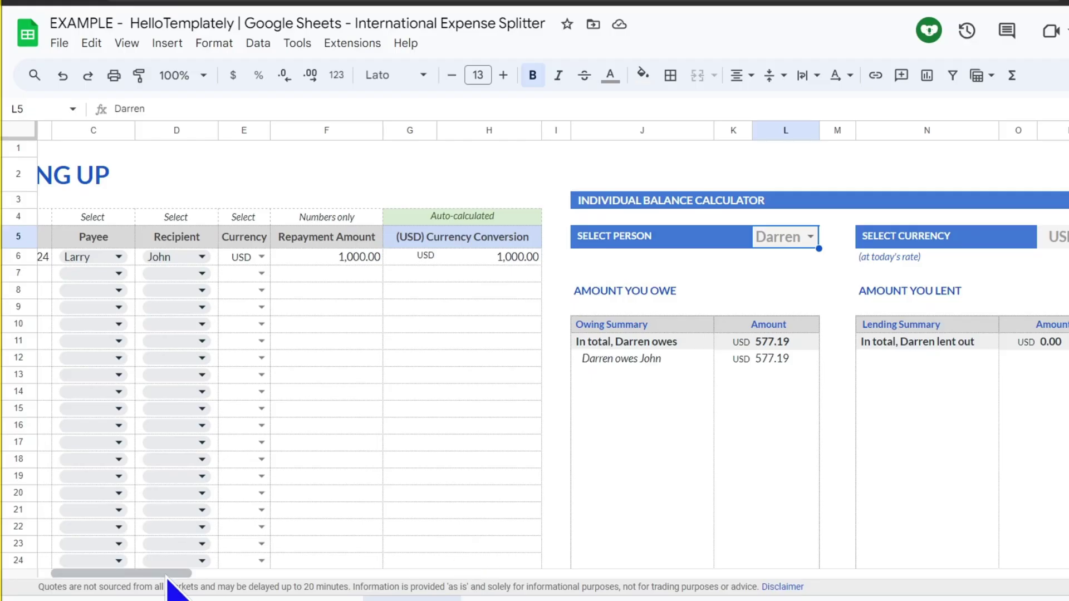
left_click_drag(167, 576, 135, 582)
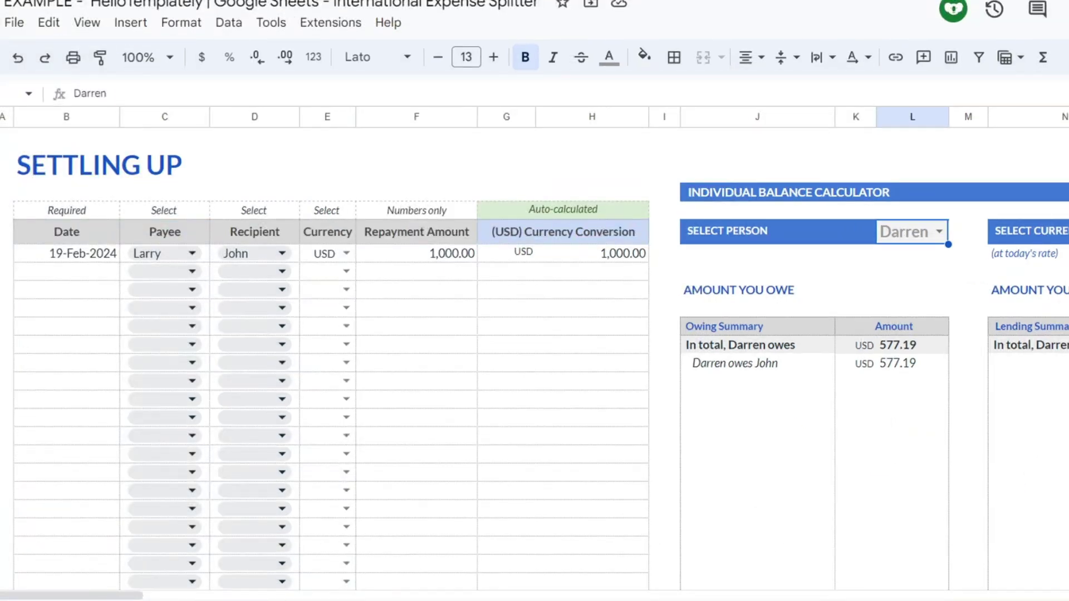
left_click(579, 588)
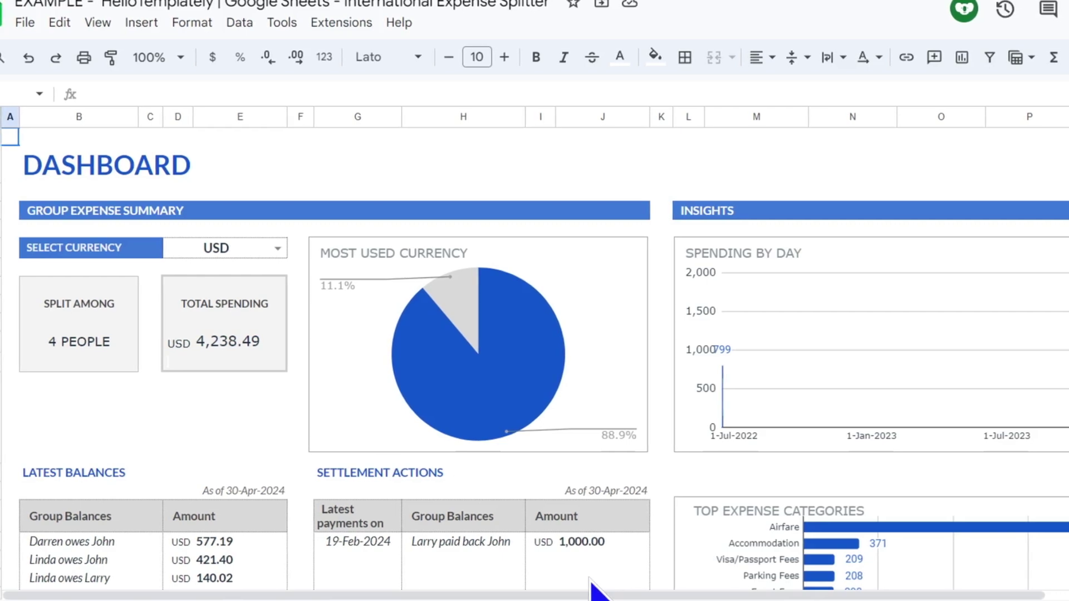
scroll(596, 529, "down", 2)
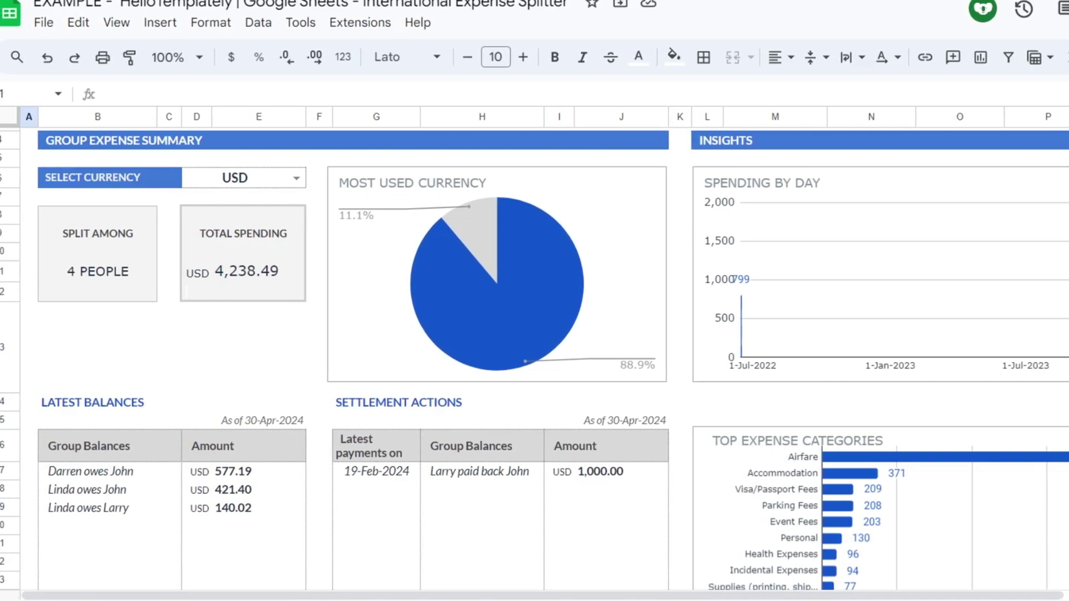
scroll(884, 322, "down", 5)
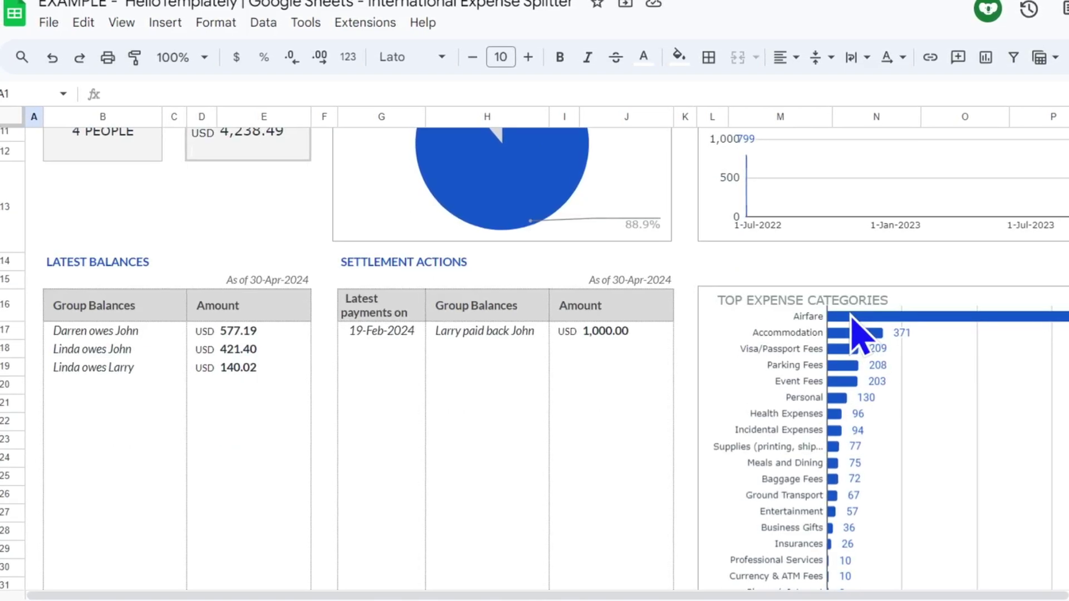
scroll(852, 322, "down", 2)
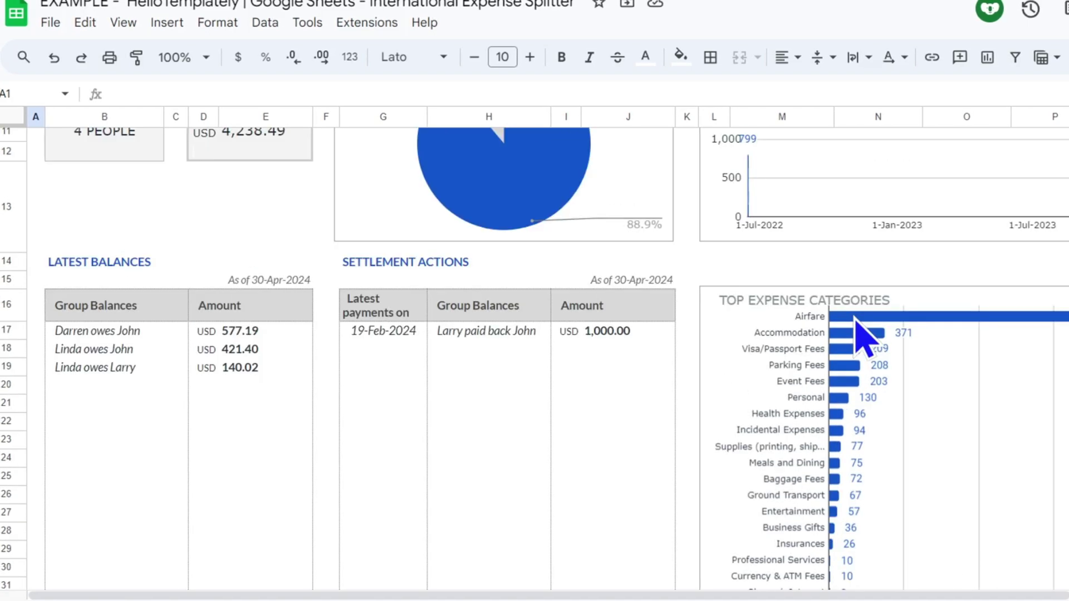
scroll(855, 322, "up", 2)
scroll(863, 334, "up", 2)
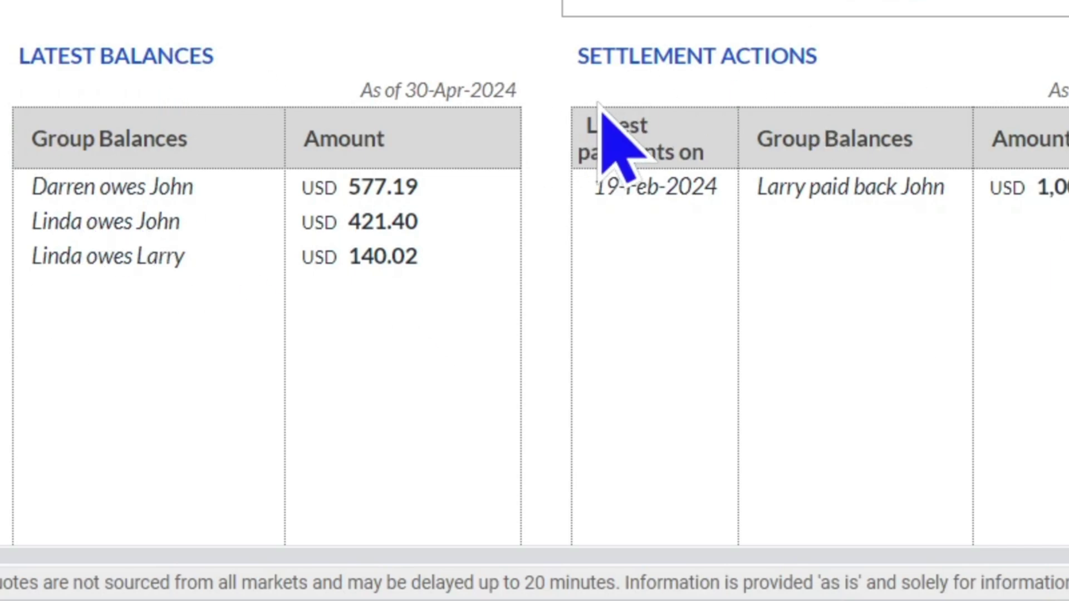
scroll(1052, 267, "up", 4)
scroll(1053, 254, "down", 2)
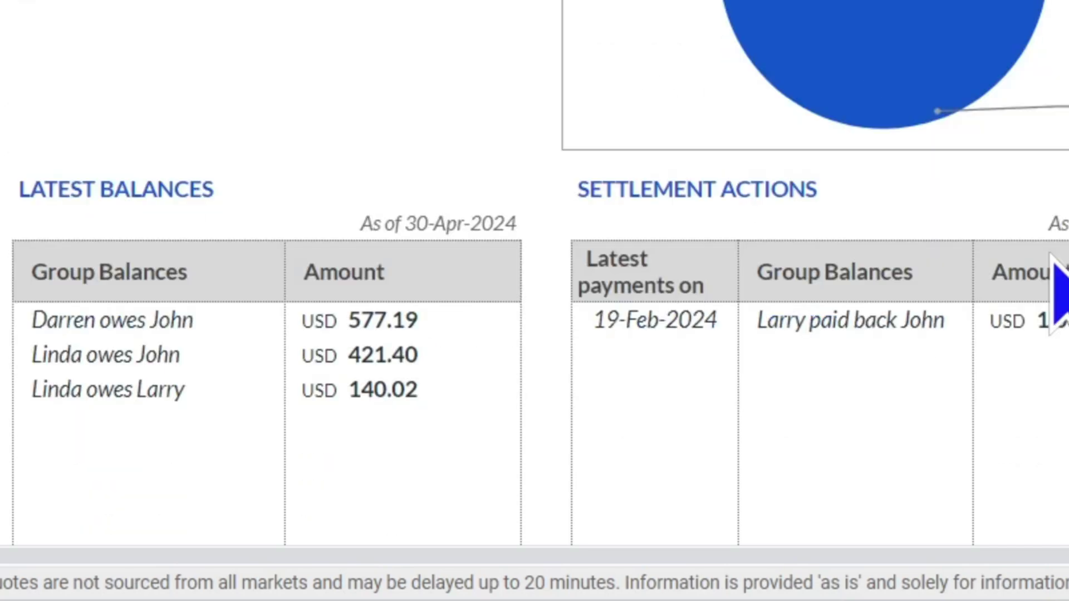